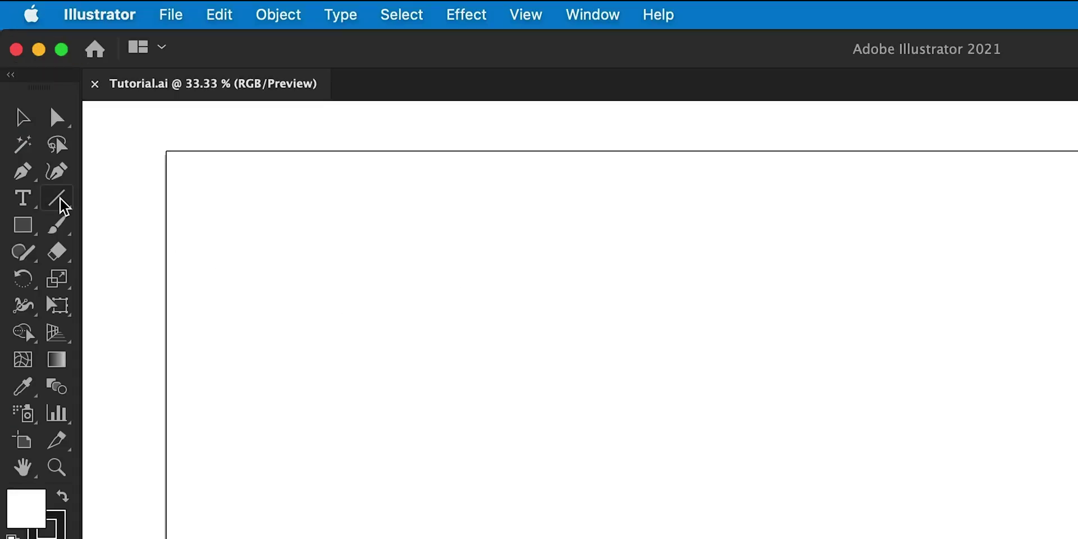
- Draw a spiral of about 591 × 566 px left of centre, adjusting its turns with the arrow keys
{"action": "left_click", "coordinate": [41, 115]}
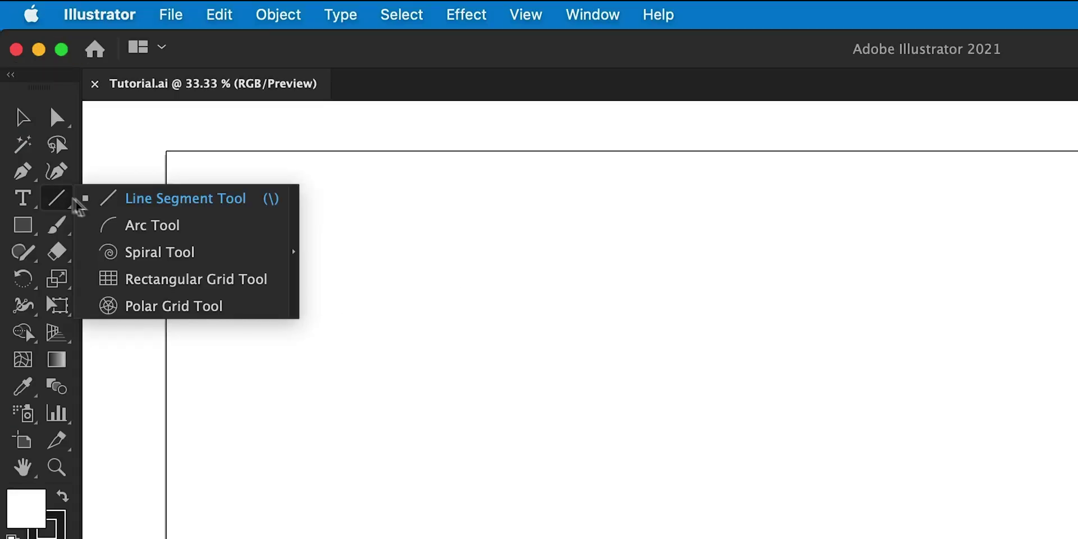
{"action": "left_click", "coordinate": [108, 254]}
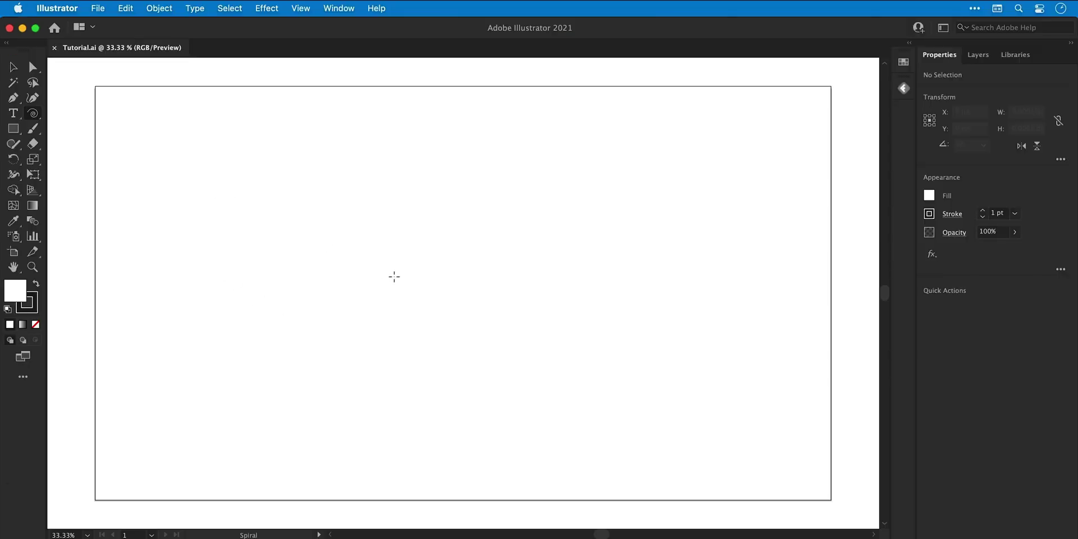
{"action": "left_click_drag", "start_coordinate": [394, 276], "coordinate": [505, 331]}
{"action": "key", "text": "Up"}
{"action": "key", "text": "Up"}
{"action": "key", "text": "Down"}
{"action": "key", "text": "Down"}
{"action": "key", "text": "Down"}
{"action": "key", "text": "Down"}
{"action": "key", "text": "Down"}
{"action": "key", "text": "Down"}
{"action": "key", "text": "Down"}
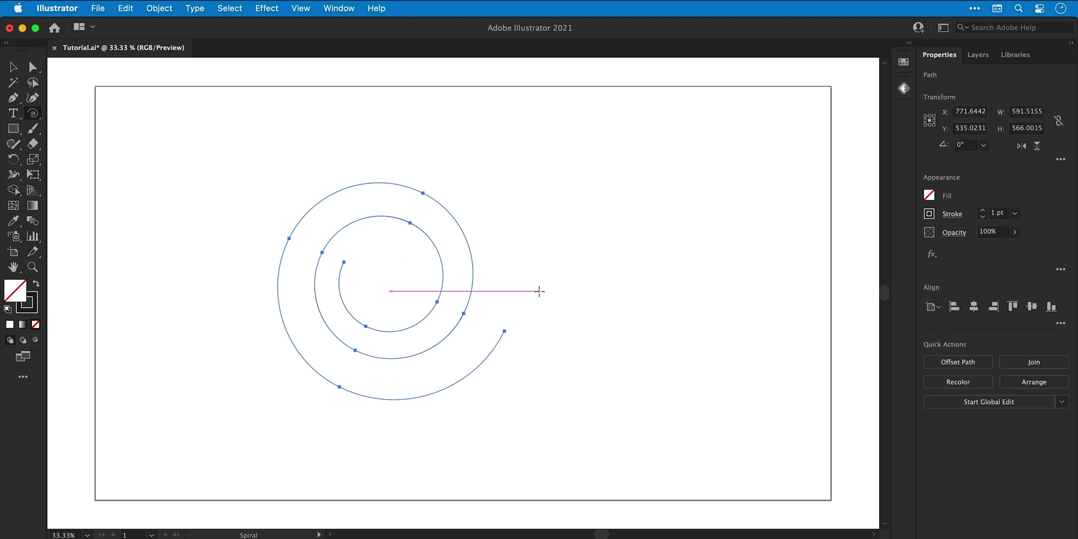
- Replace the freehand spiral with a new spiral of radius 300 px and 85% decay
{"action": "key", "text": "Delete"}
{"action": "left_click", "coordinate": [541, 291]}
{"action": "left_click", "coordinate": [540, 292]}
{"action": "triple_click", "coordinate": [540, 291]}
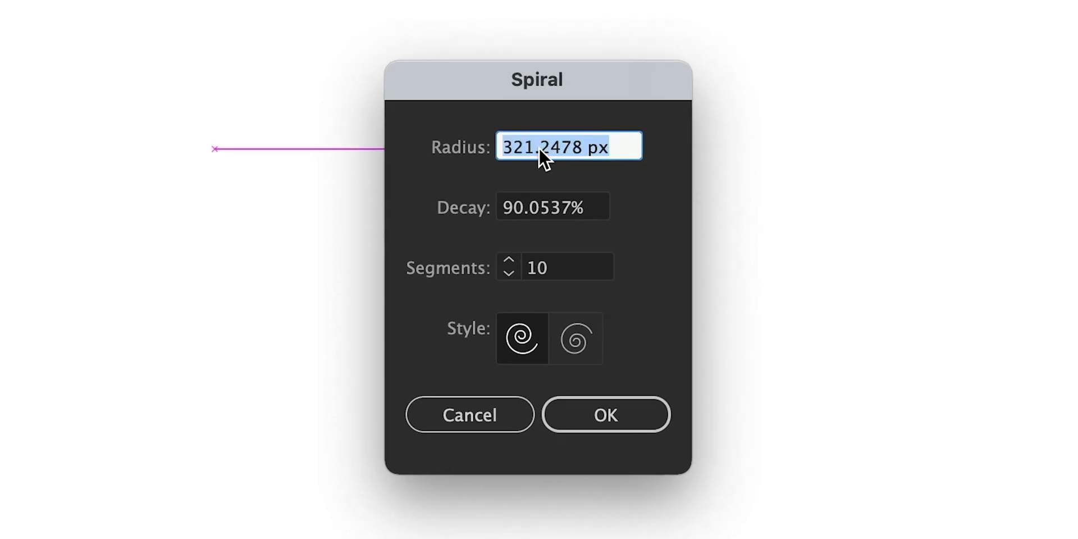
{"action": "type", "text": "300"}
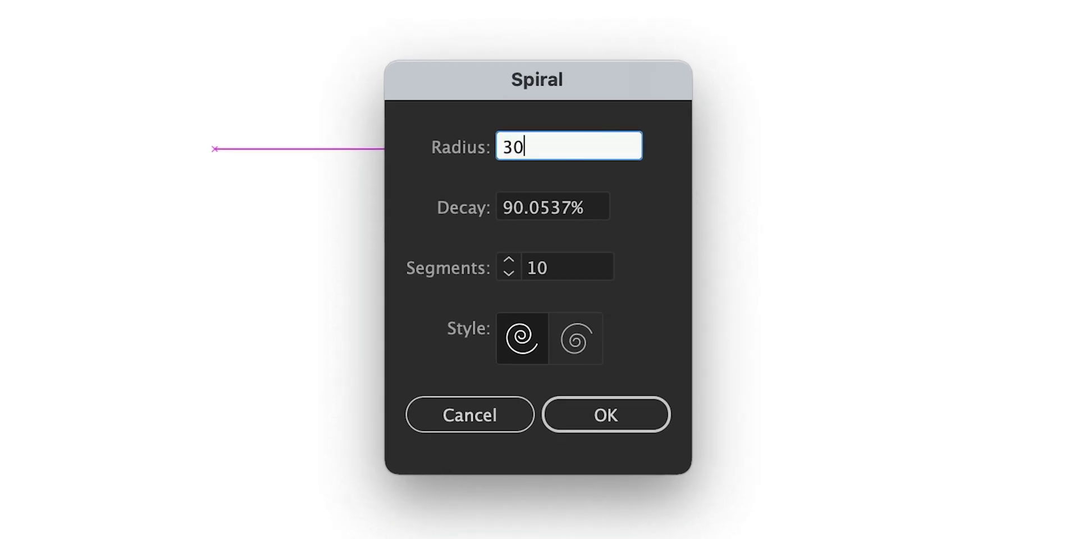
{"action": "key", "text": "Tab"}
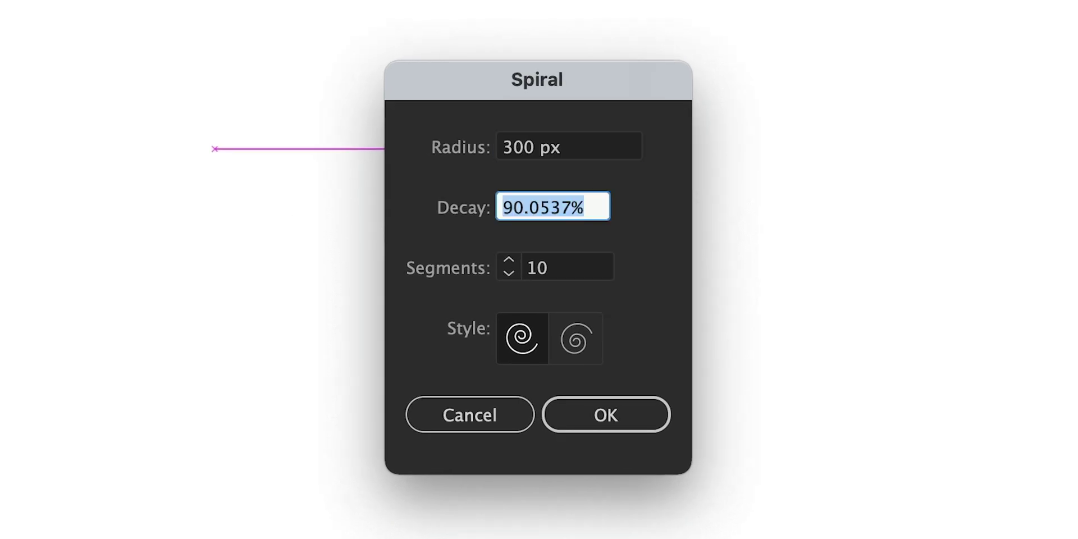
{"action": "type", "text": "85"}
{"action": "key", "text": "Tab"}
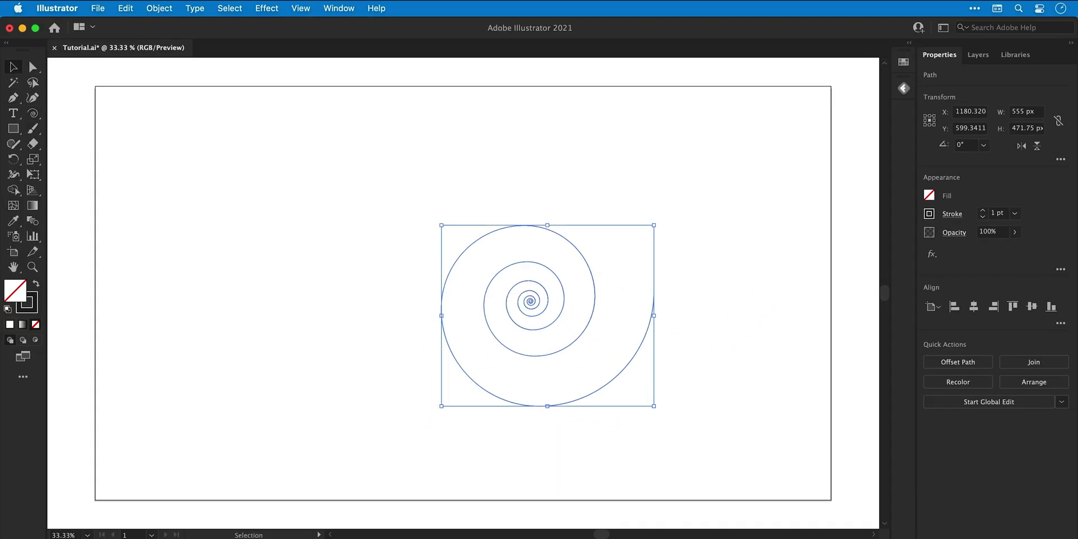
- Enlarge the spiral to about 747 × 635 px and centre it horizontally and vertically on the artboard
{"action": "left_click_drag", "start_coordinate": [442, 226], "coordinate": [286, 165]}
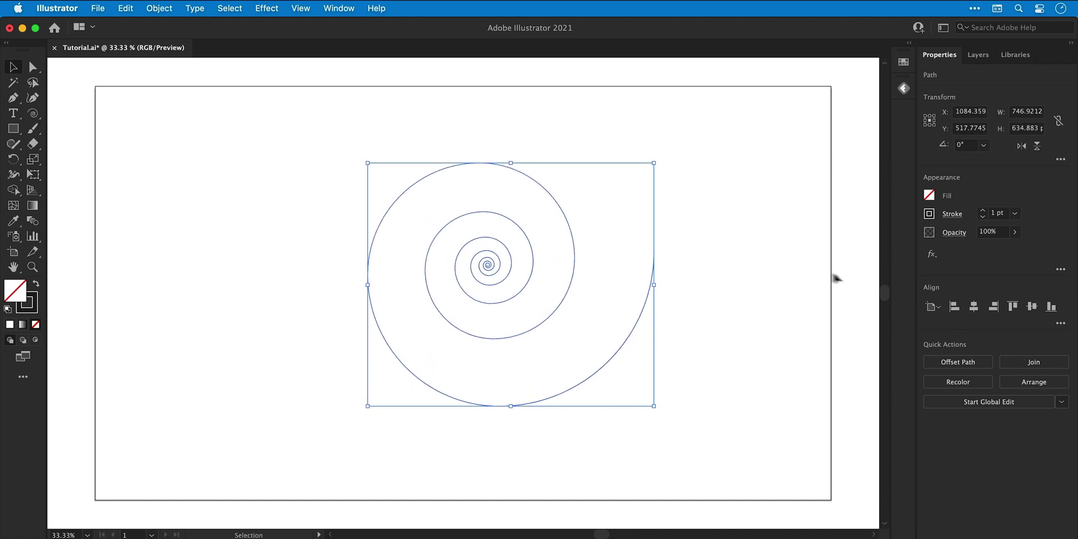
{"action": "left_click", "coordinate": [973, 307]}
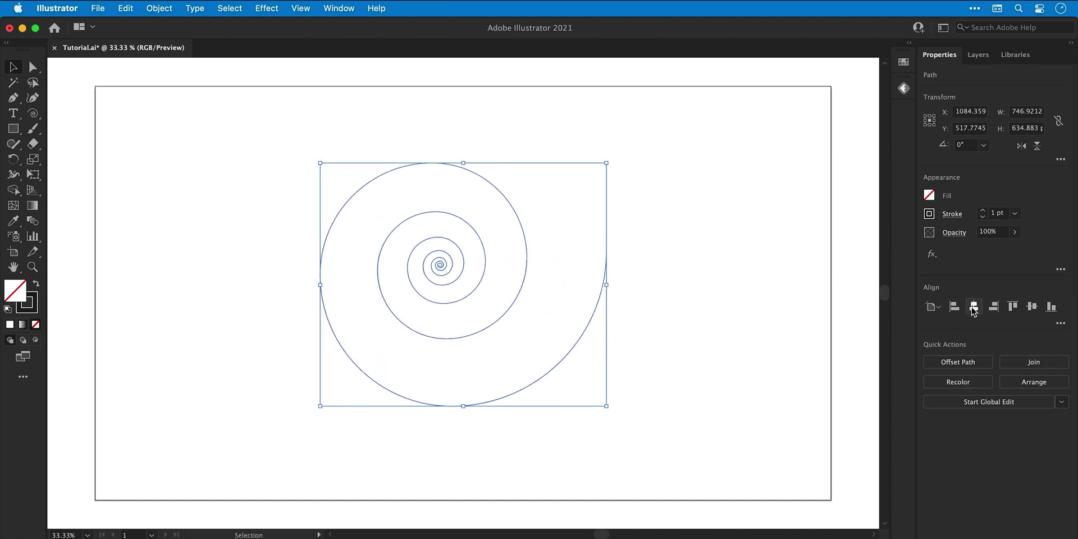
{"action": "left_click", "coordinate": [1032, 307]}
{"action": "left_click", "coordinate": [709, 306]}
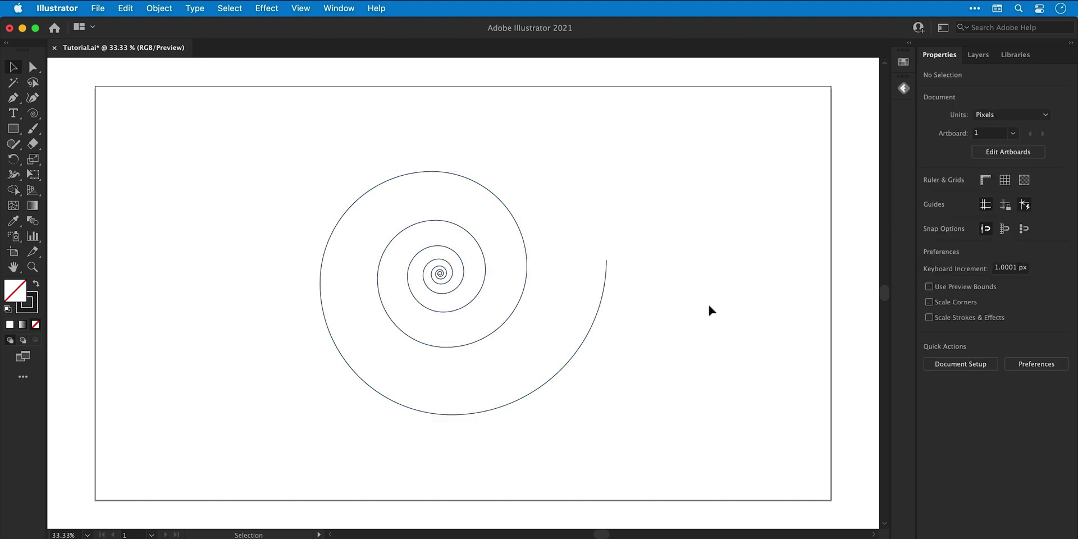
- Raise the spiral's stroke weight to 10 pt in the Stroke panel
{"action": "left_click", "coordinate": [603, 299]}
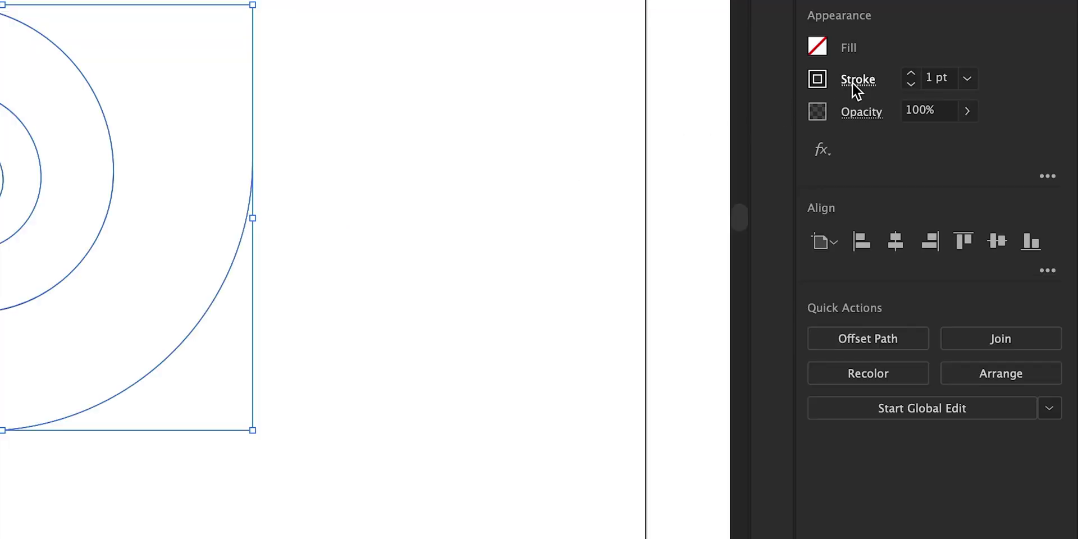
{"action": "left_click", "coordinate": [851, 82]}
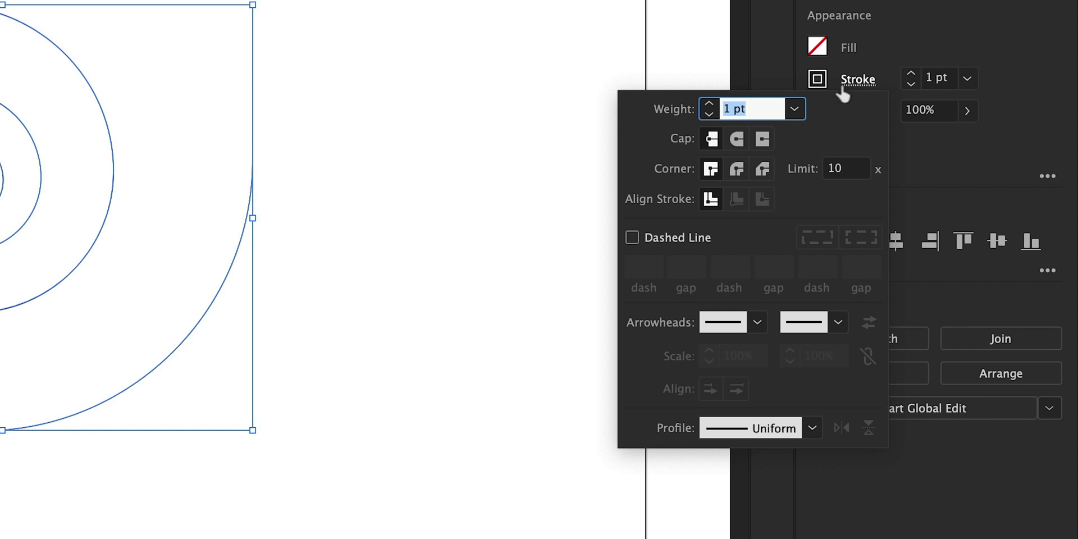
{"action": "left_click", "coordinate": [710, 103]}
{"action": "left_click", "coordinate": [711, 104]}
{"action": "left_click", "coordinate": [710, 104]}
{"action": "left_click", "coordinate": [710, 103]}
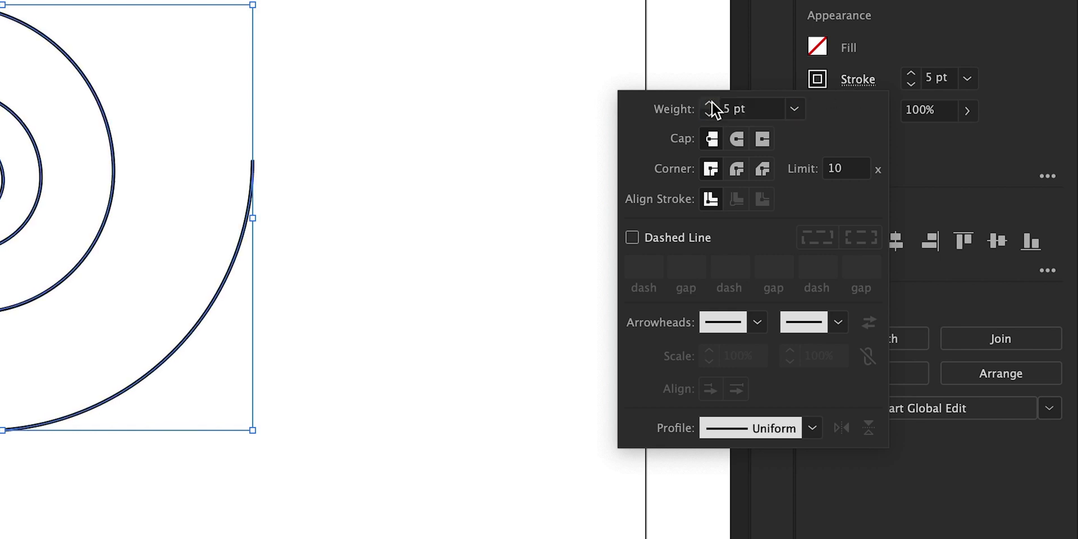
{"action": "left_click", "coordinate": [711, 103]}
{"action": "left_click", "coordinate": [711, 104]}
{"action": "left_click", "coordinate": [710, 103]}
{"action": "left_click", "coordinate": [711, 104]}
{"action": "left_click", "coordinate": [710, 104]}
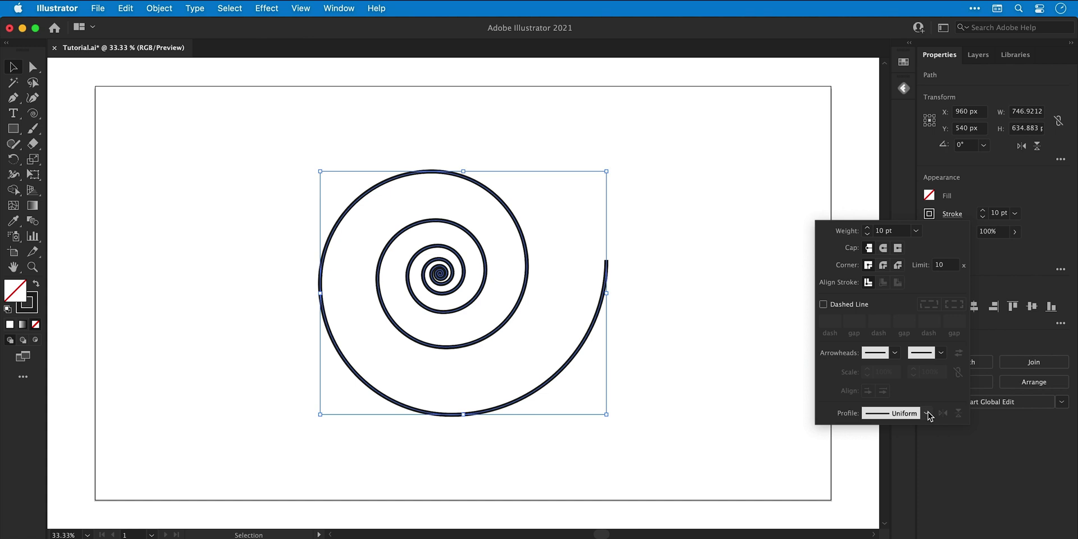
- Apply the tapered width profile so the stroke thins toward the centre
{"action": "left_click", "coordinate": [926, 413]}
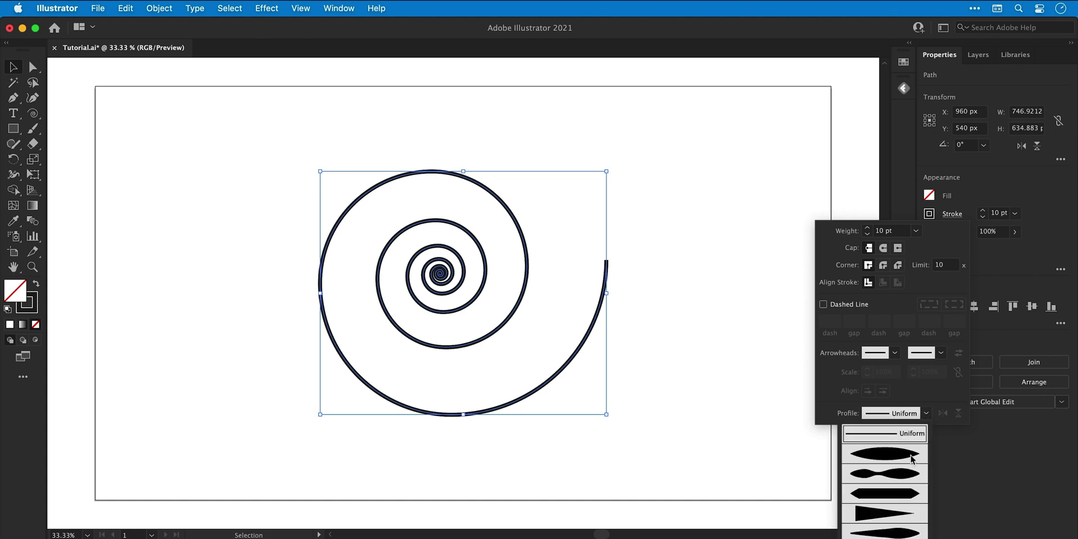
{"action": "left_click", "coordinate": [895, 513]}
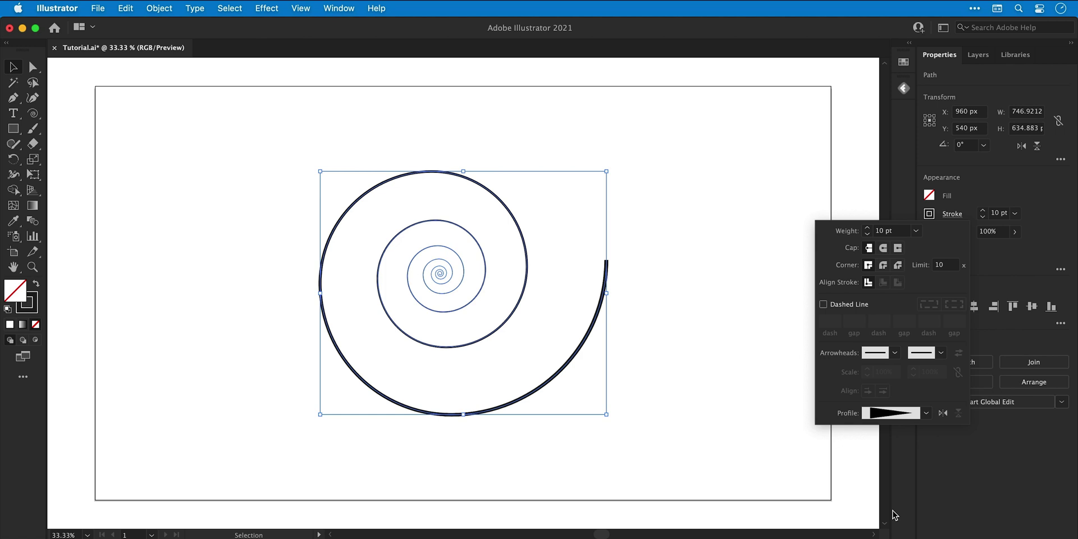
{"action": "left_click", "coordinate": [944, 414]}
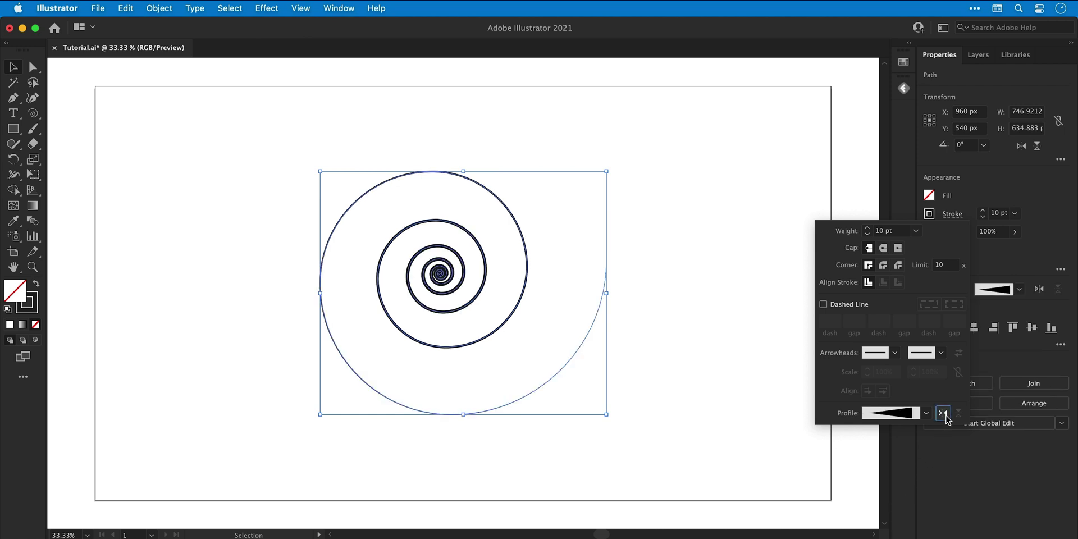
{"action": "left_click", "coordinate": [944, 414]}
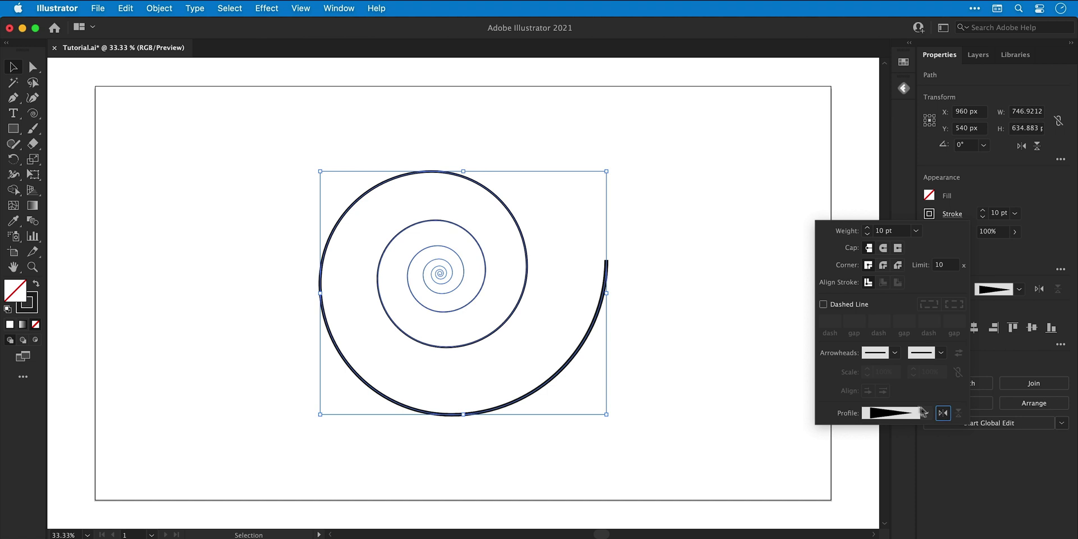
- With the Width Tool, swell the spiral's outer end and outer left turn to about 81 px
{"action": "left_click", "coordinate": [693, 331]}
{"action": "key", "text": "super+equal"}
{"action": "key", "text": "super+equal"}
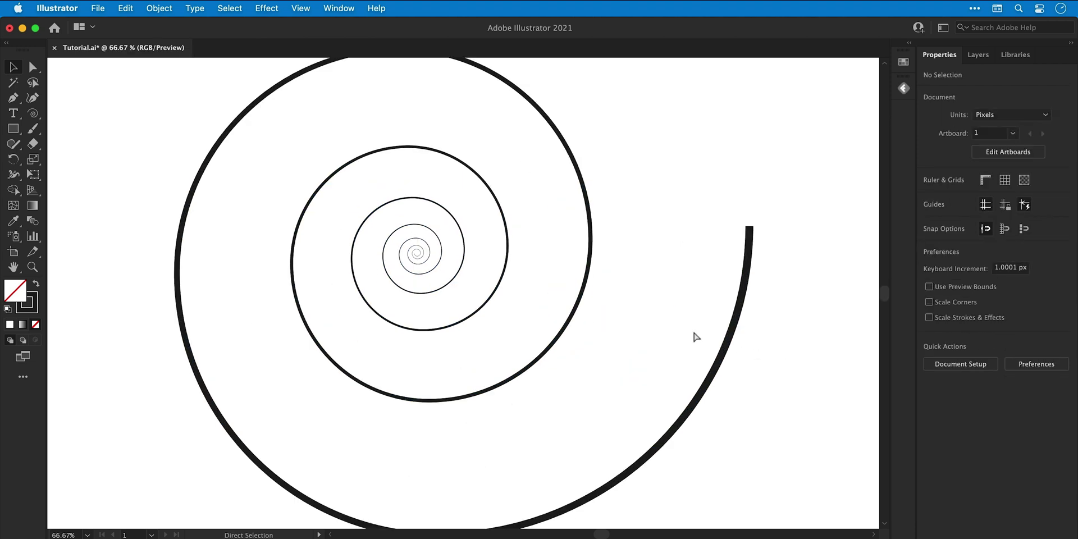
{"action": "left_click", "coordinate": [725, 359]}
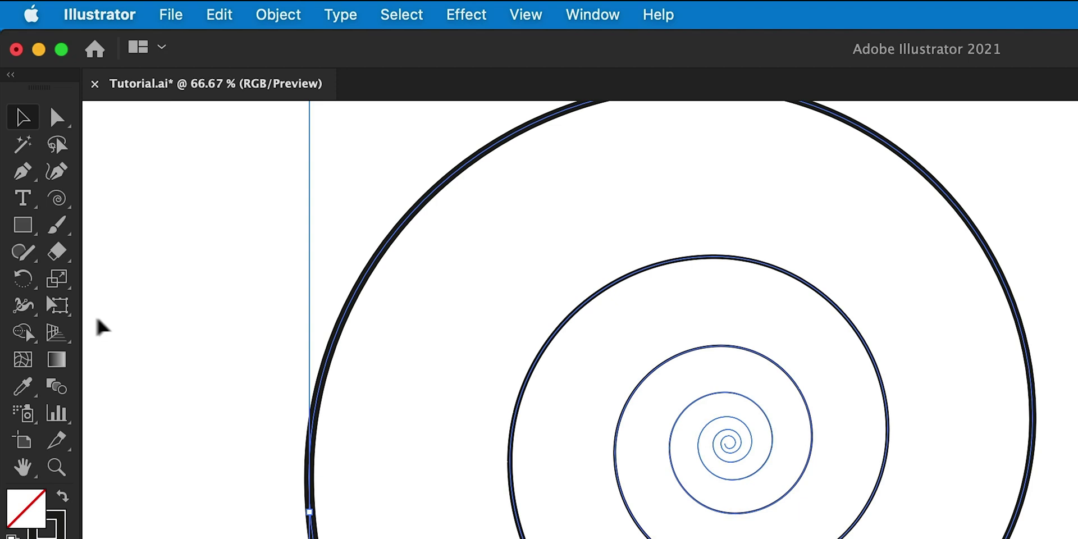
{"action": "left_click", "coordinate": [23, 305]}
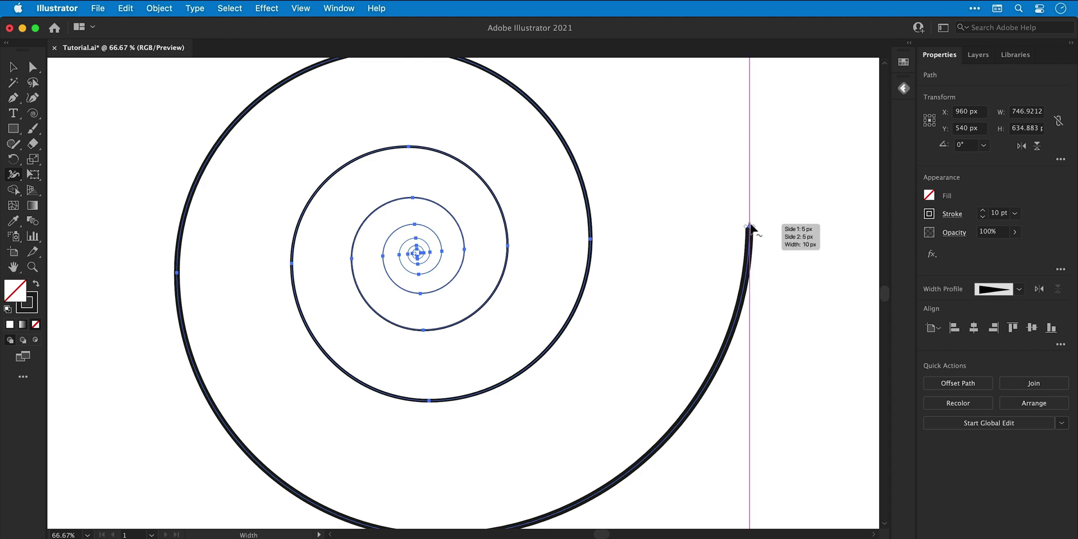
{"action": "mouse_move", "coordinate": [749, 226]}
{"action": "left_mouse_down"}
{"action": "mouse_move", "coordinate": [813, 228]}
{"action": "mouse_move", "coordinate": [765, 227]}
{"action": "left_mouse_up"}
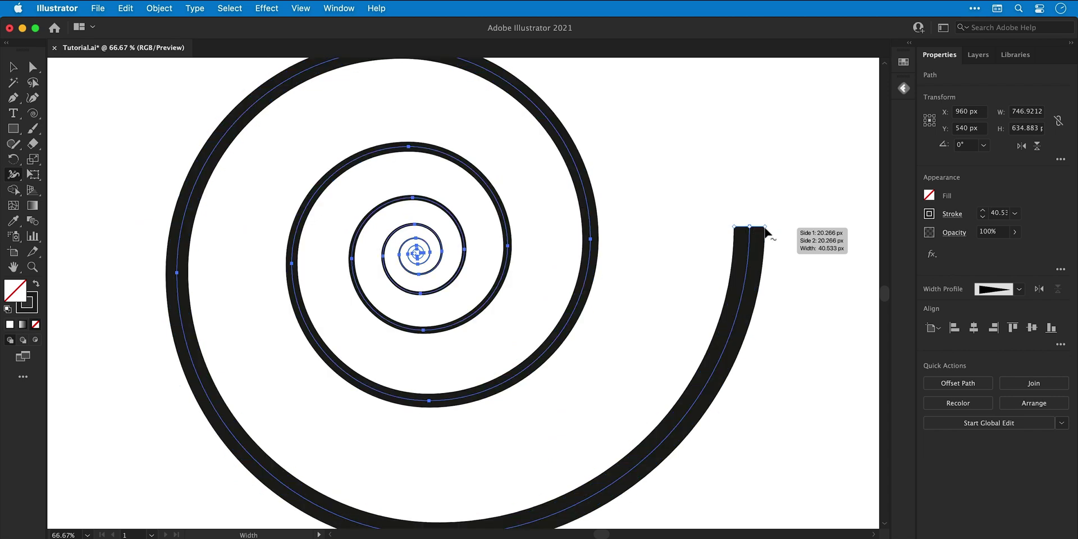
{"action": "scroll", "coordinate": [416, 254], "scroll_direction": "up", "scroll_amount": 15}
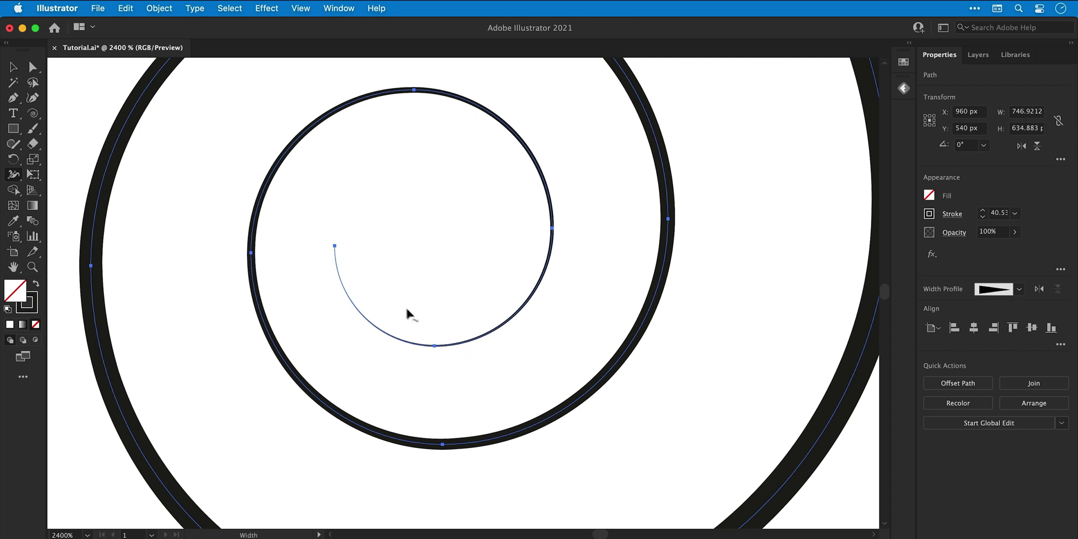
{"action": "mouse_move", "coordinate": [335, 246]}
{"action": "left_mouse_down"}
{"action": "mouse_move", "coordinate": [404, 246]}
{"action": "mouse_move", "coordinate": [339, 246]}
{"action": "left_mouse_up"}
{"action": "key", "text": "super"}
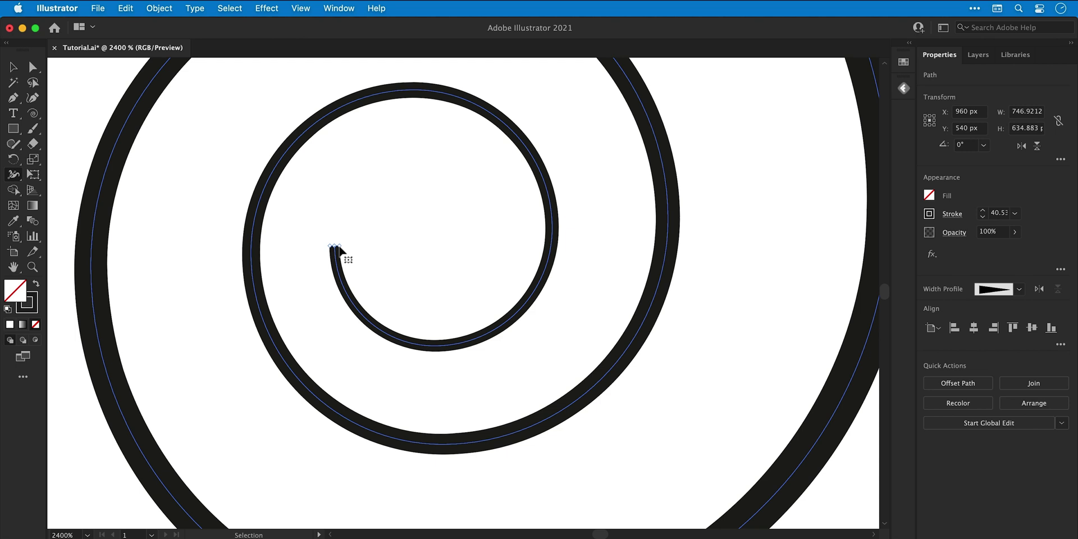
{"action": "key", "text": "super+0"}
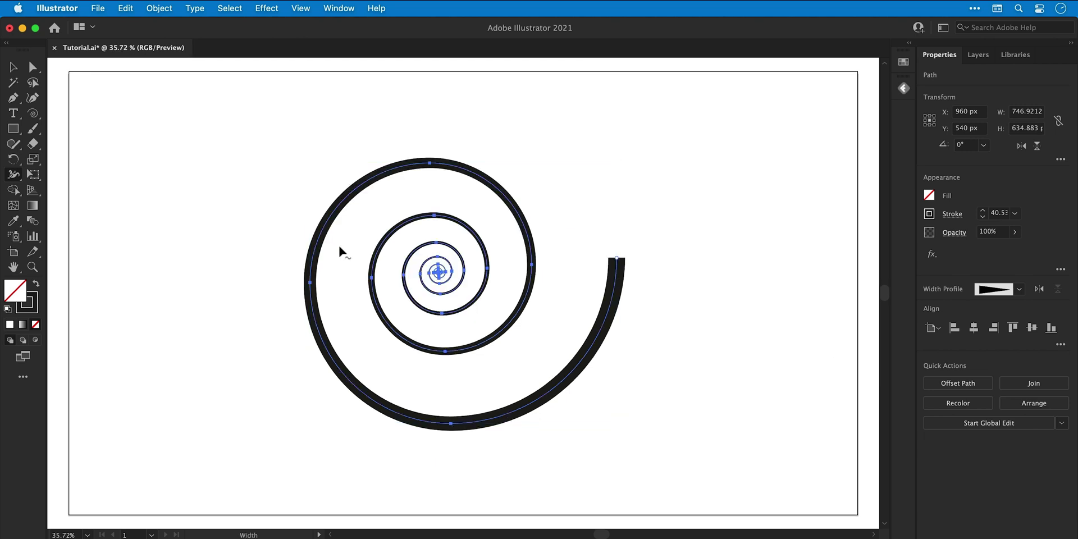
{"action": "left_click_drag", "start_coordinate": [312, 284], "coordinate": [410, 276]}
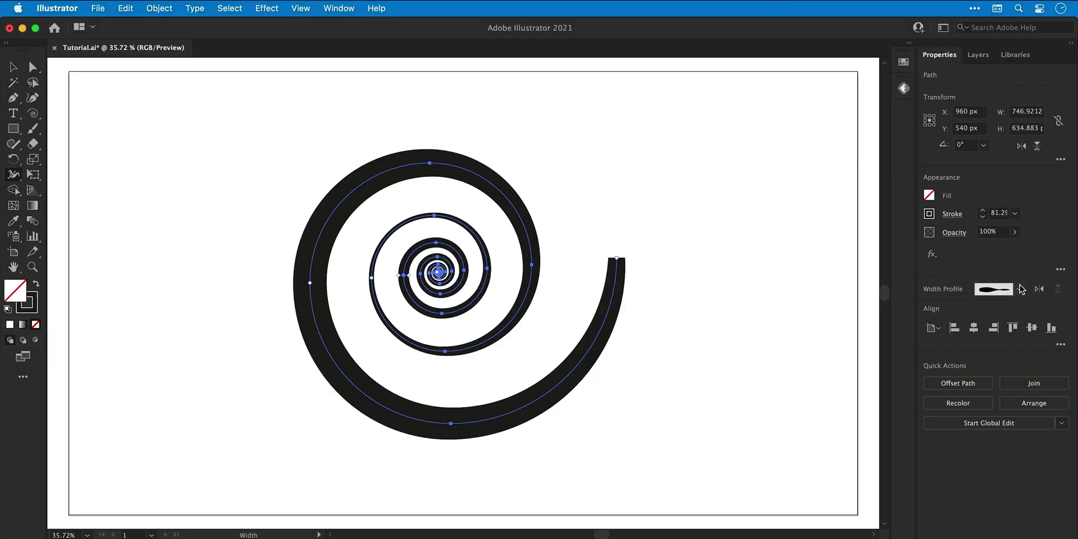
- Apply the triangle width profile and give the spiral round caps
{"action": "left_click", "coordinate": [1019, 289]}
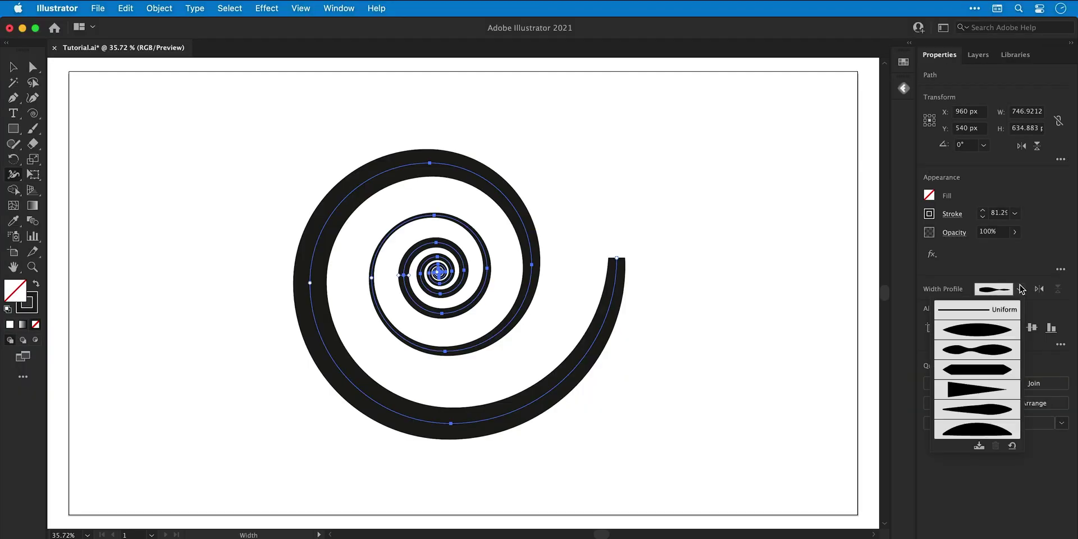
{"action": "left_click", "coordinate": [970, 391]}
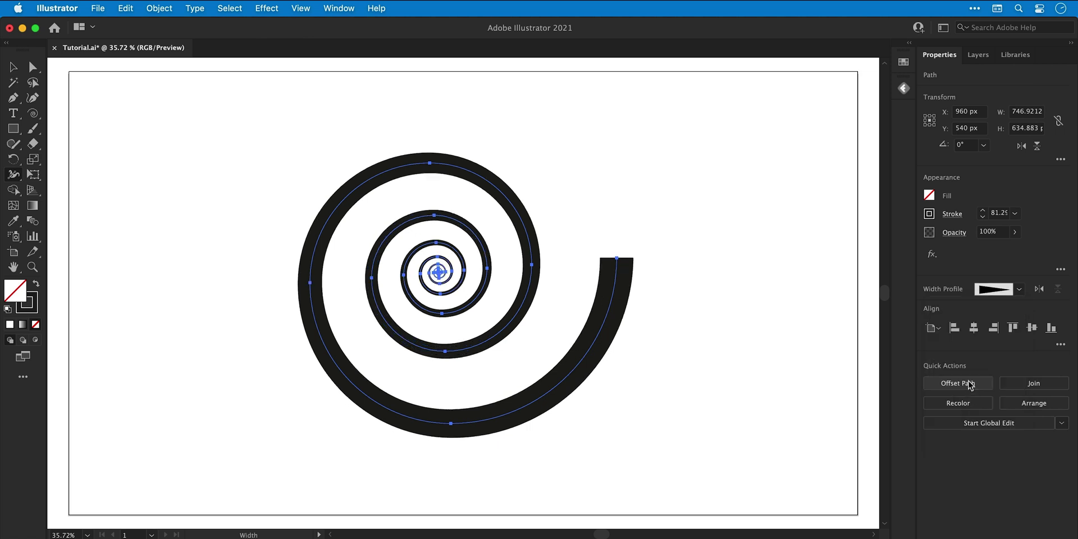
{"action": "left_click", "coordinate": [957, 215]}
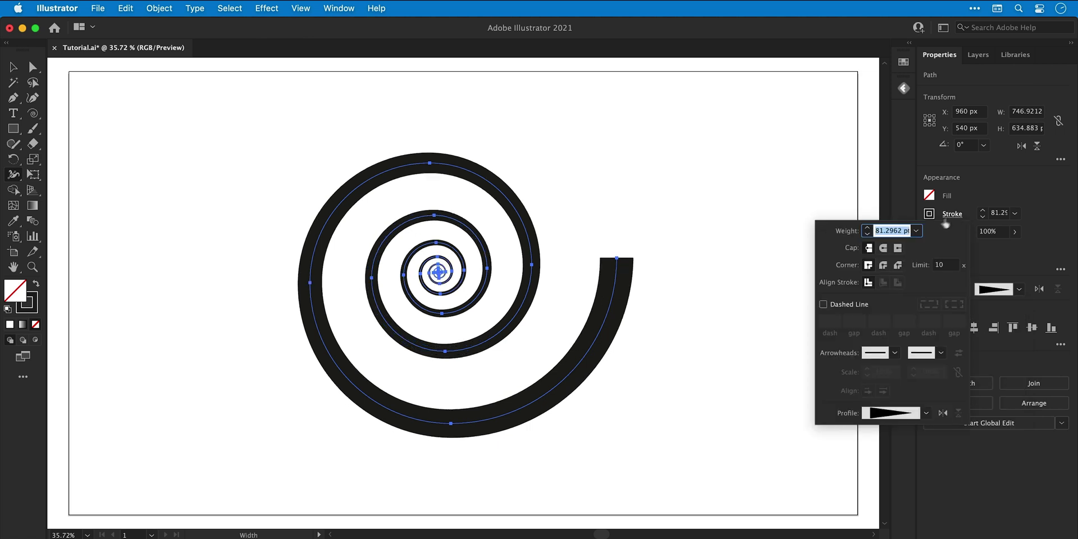
{"action": "left_click", "coordinate": [883, 247]}
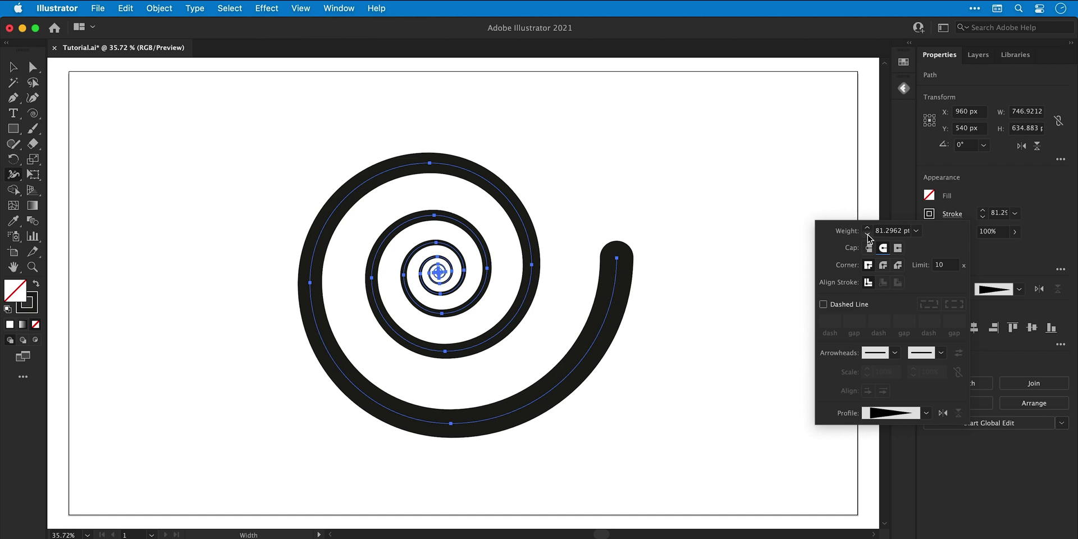
- Set the spiral's stroke weight to 100 pt, then deselect it
{"action": "left_click", "coordinate": [867, 234]}
{"action": "left_click", "coordinate": [867, 235]}
{"action": "left_click", "coordinate": [867, 234]}
{"action": "left_click", "coordinate": [868, 228]}
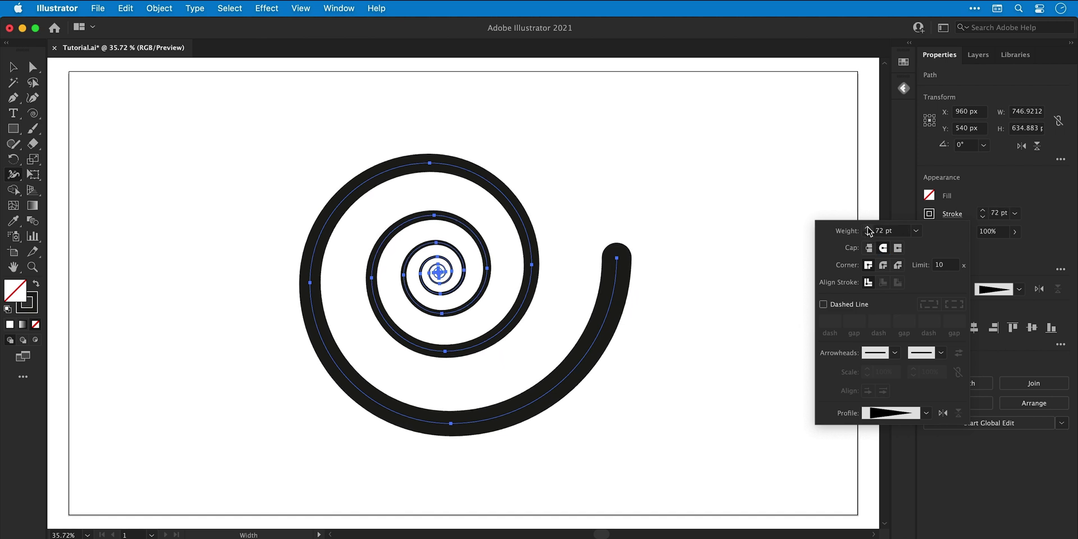
{"action": "left_click", "coordinate": [867, 227]}
{"action": "left_click", "coordinate": [867, 228]}
{"action": "left_click", "coordinate": [868, 227]}
{"action": "left_click", "coordinate": [868, 227]}
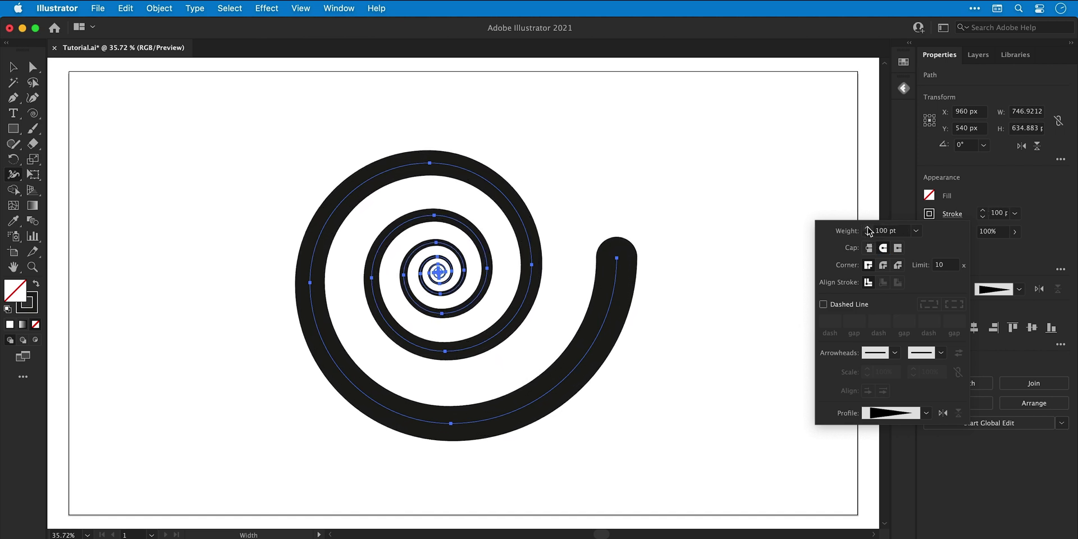
{"action": "key", "text": "v"}
{"action": "left_click", "coordinate": [714, 230]}
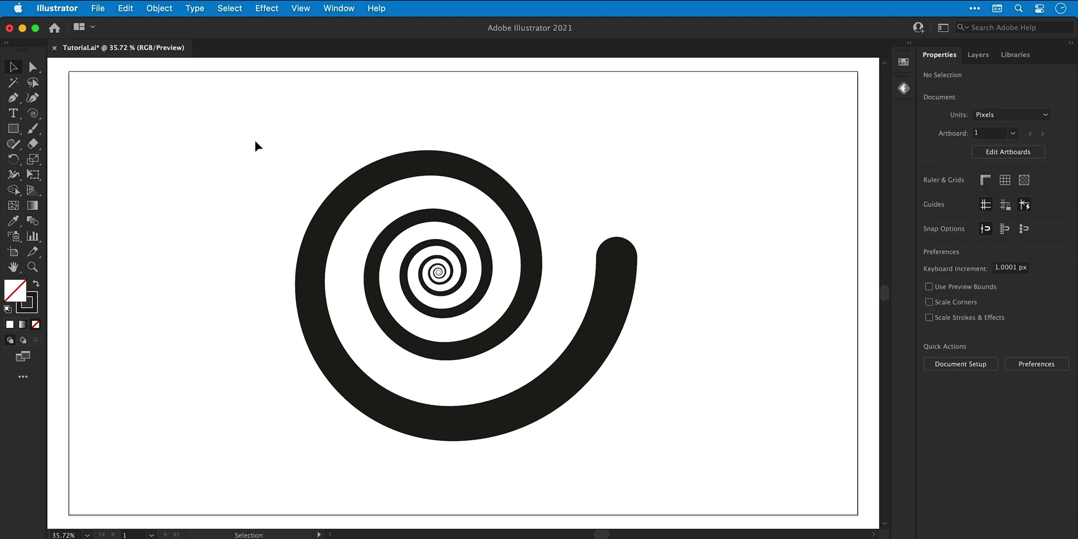
- Select the spiral and start a rotation, then undo it and deselect
{"action": "left_click_drag", "start_coordinate": [254, 142], "coordinate": [713, 250]}
{"action": "key", "text": "r"}
{"action": "key", "text": "ctrl+z"}
{"action": "key", "text": "v"}
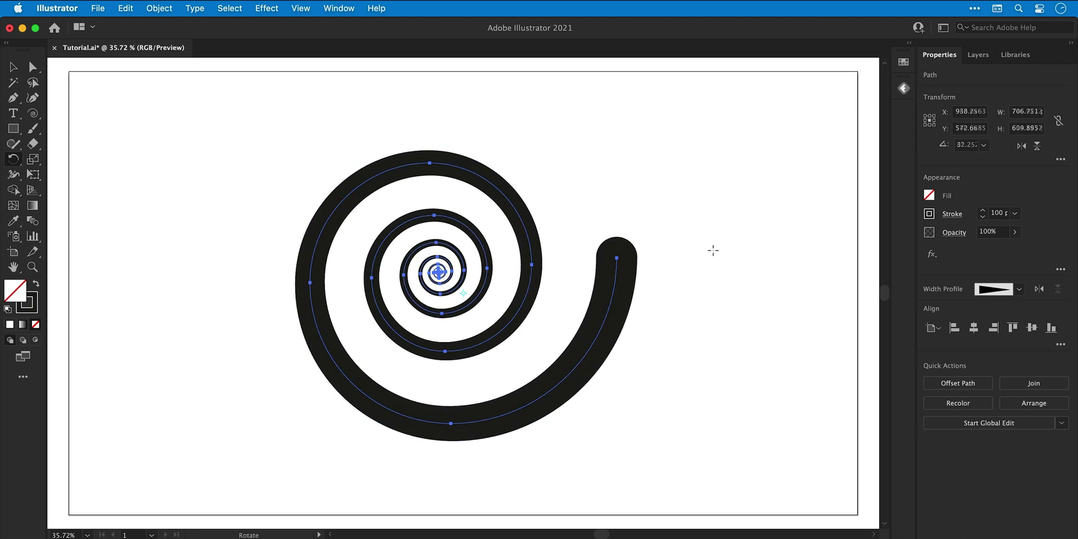
{"action": "left_click", "coordinate": [713, 253]}
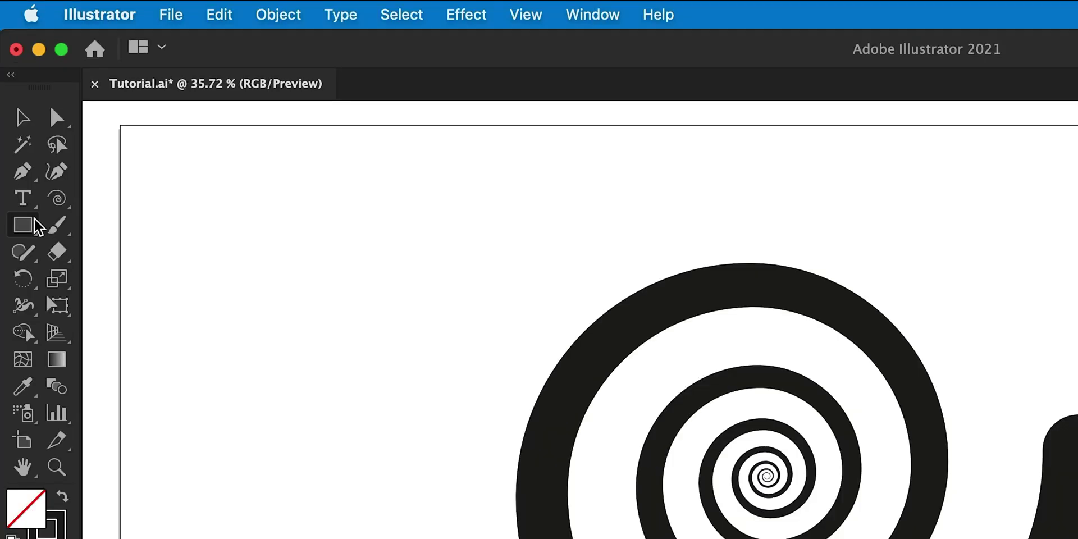
- Draw an unfilled 928 px circle over the spiral and centre it on the artboard
{"action": "left_click_drag", "start_coordinate": [38, 227], "coordinate": [64, 275]}
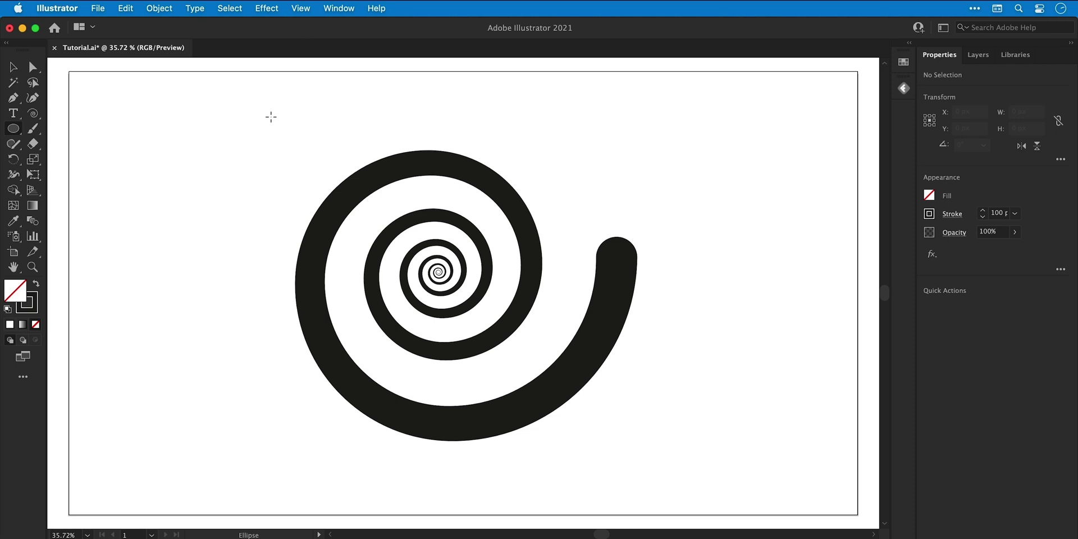
{"action": "left_click_drag", "start_coordinate": [472, 204], "coordinate": [929, 520]}
{"action": "left_click_drag", "start_coordinate": [531, 297], "coordinate": [652, 431]}
{"action": "key", "text": "v"}
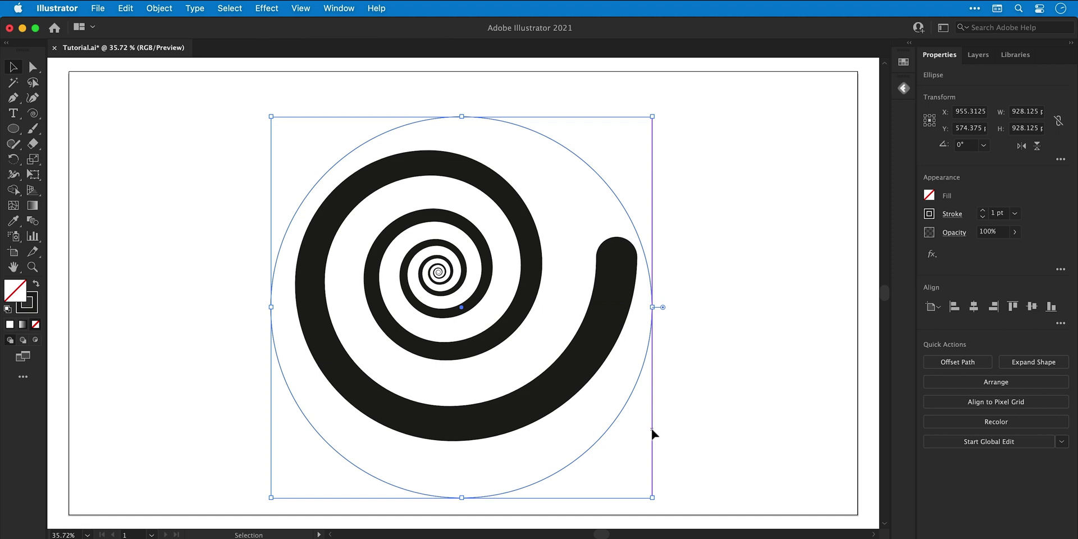
{"action": "left_click", "coordinate": [973, 307]}
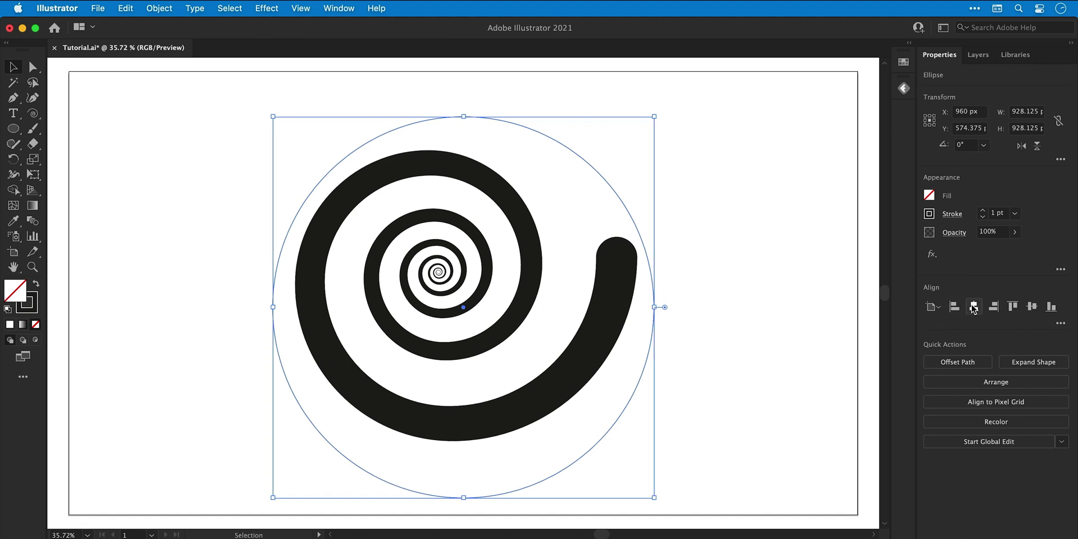
{"action": "left_click", "coordinate": [1032, 306]}
- Nudge the spiral to the circle's centre, then scale the circle to about 1010 px
{"action": "left_click_drag", "start_coordinate": [528, 303], "coordinate": [549, 321]}
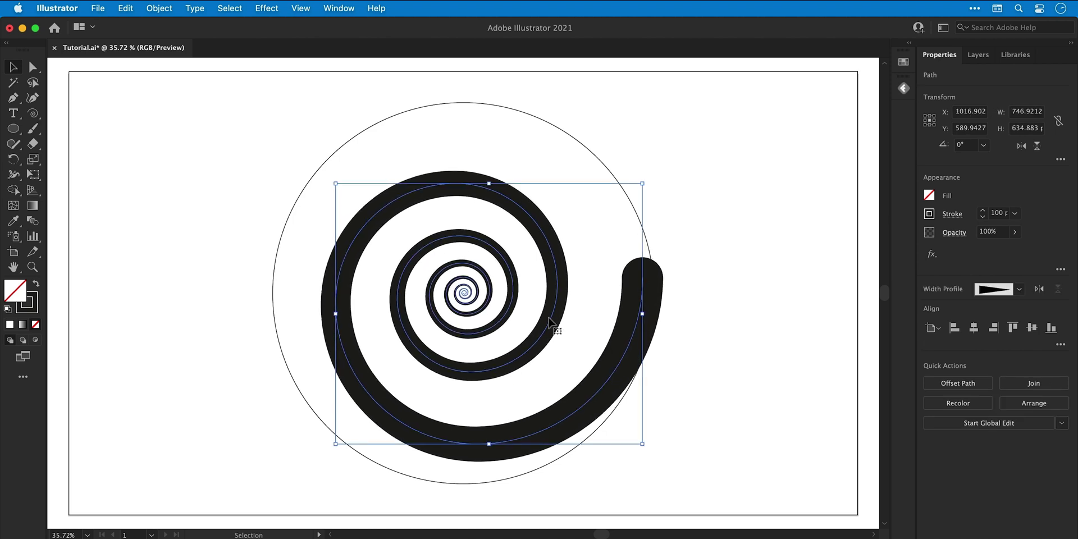
{"action": "key", "text": "Right"}
{"action": "key", "text": "Right"}
{"action": "key", "text": "Right"}
{"action": "key", "text": "Right"}
{"action": "key", "text": "Right"}
{"action": "key", "text": "Right"}
{"action": "key", "text": "Right"}
{"action": "key", "text": "Down"}
{"action": "key", "text": "Down"}
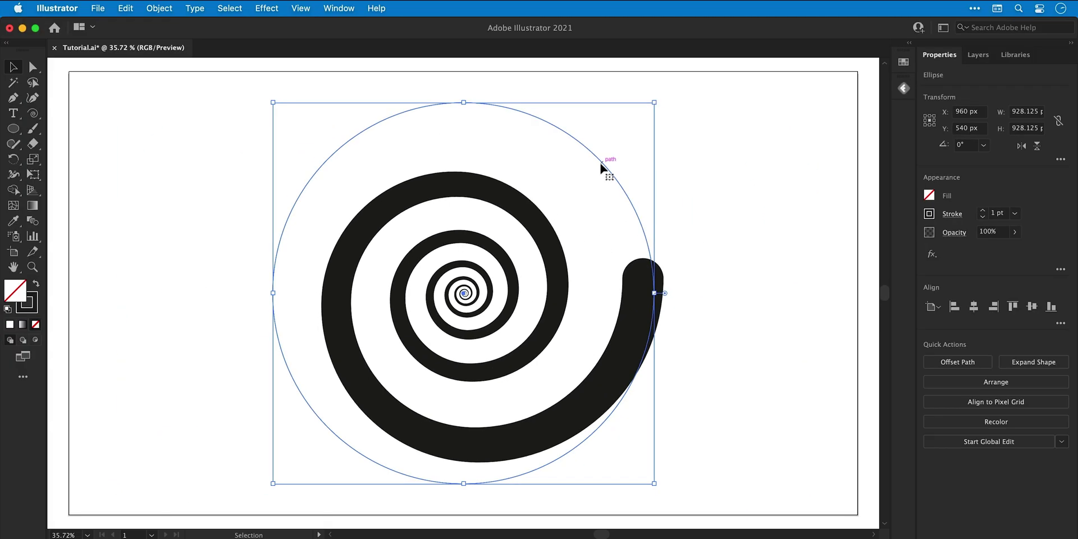
{"action": "left_click", "coordinate": [548, 230]}
{"action": "key", "text": "Left"}
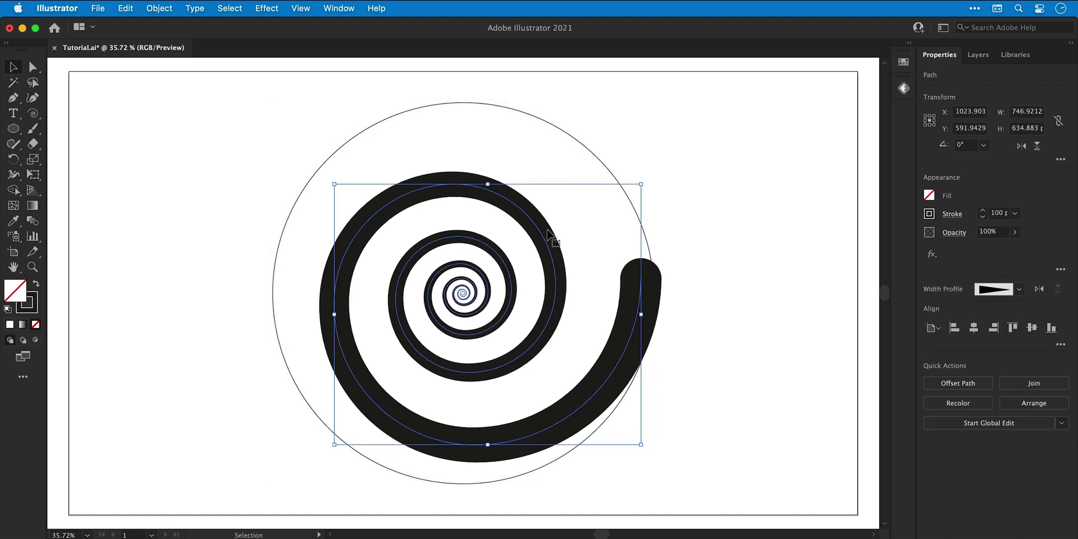
{"action": "left_click", "coordinate": [593, 152]}
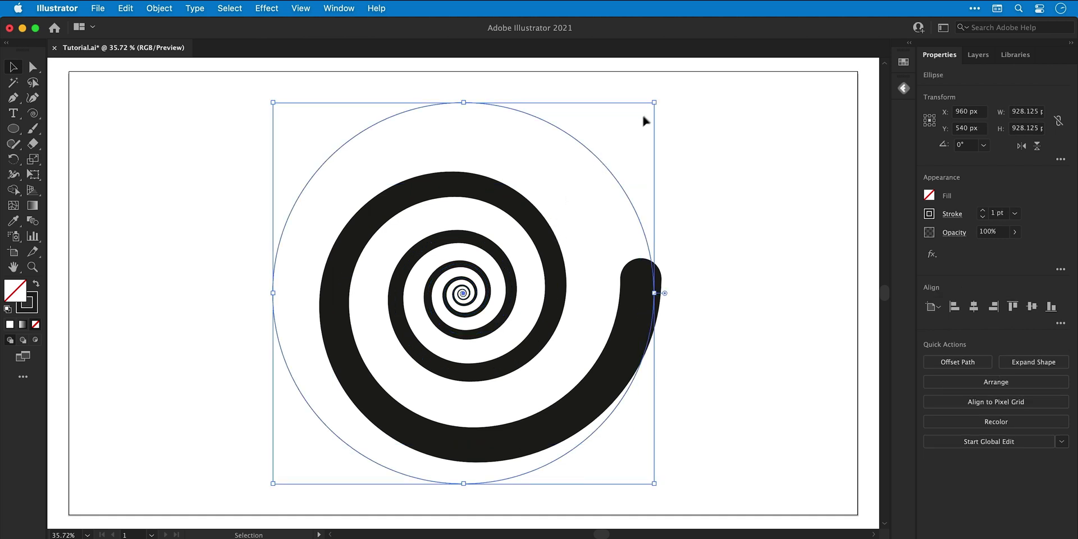
{"action": "left_click_drag", "start_coordinate": [655, 104], "coordinate": [672, 87]}
- Lower the circle's opacity to 0% and deselect it
{"action": "left_click", "coordinate": [1014, 231]}
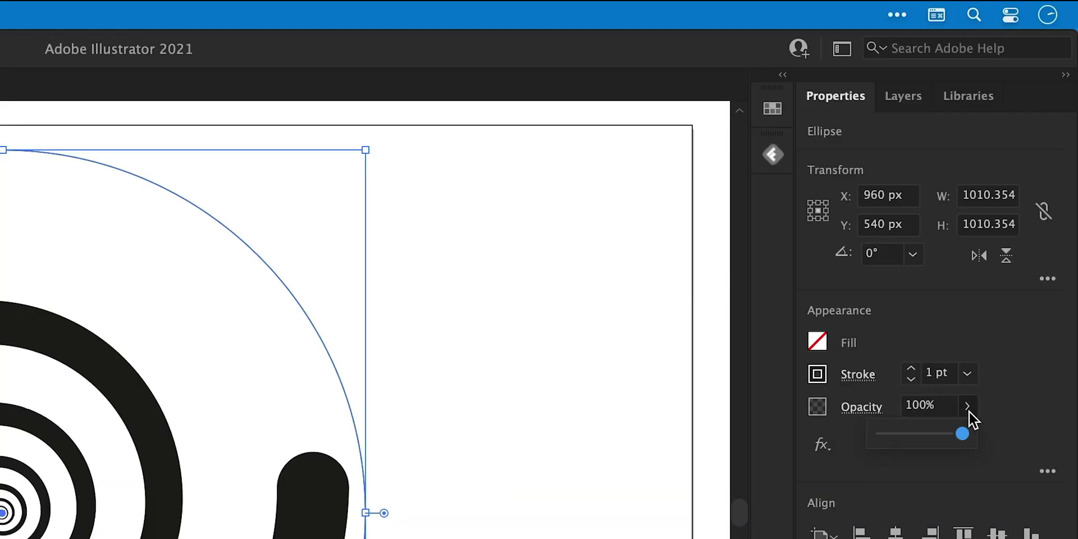
{"action": "left_click_drag", "start_coordinate": [962, 431], "coordinate": [908, 432]}
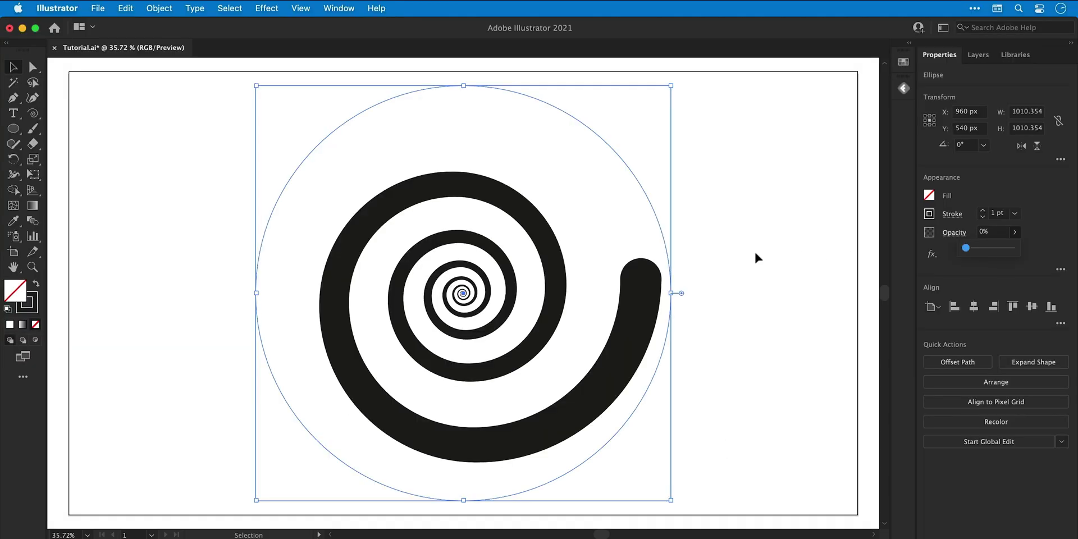
{"action": "left_click", "coordinate": [753, 254]}
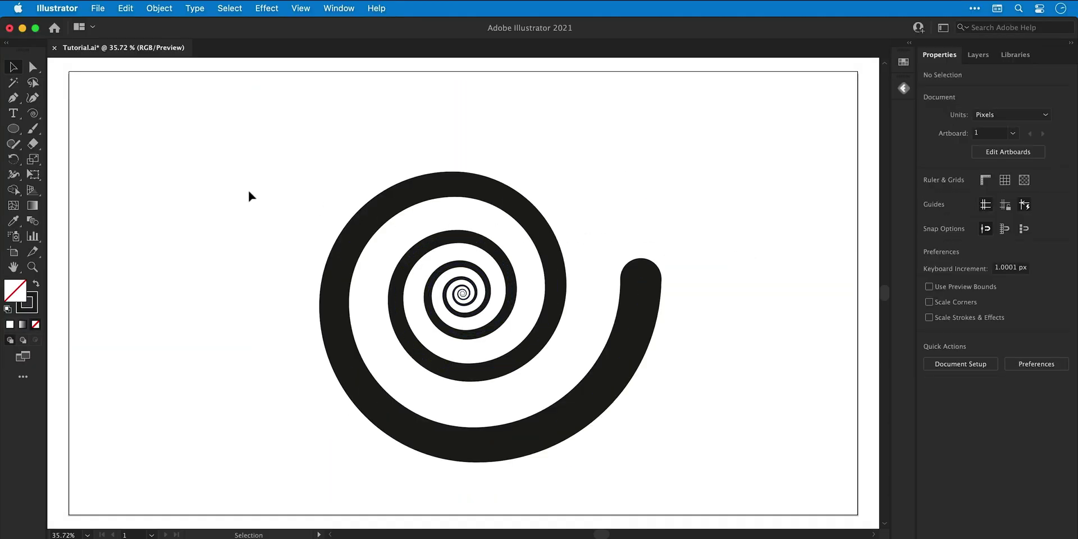
- Group the spiral and circle, then rotate the group around its centre
{"action": "left_click_drag", "start_coordinate": [249, 191], "coordinate": [673, 370]}
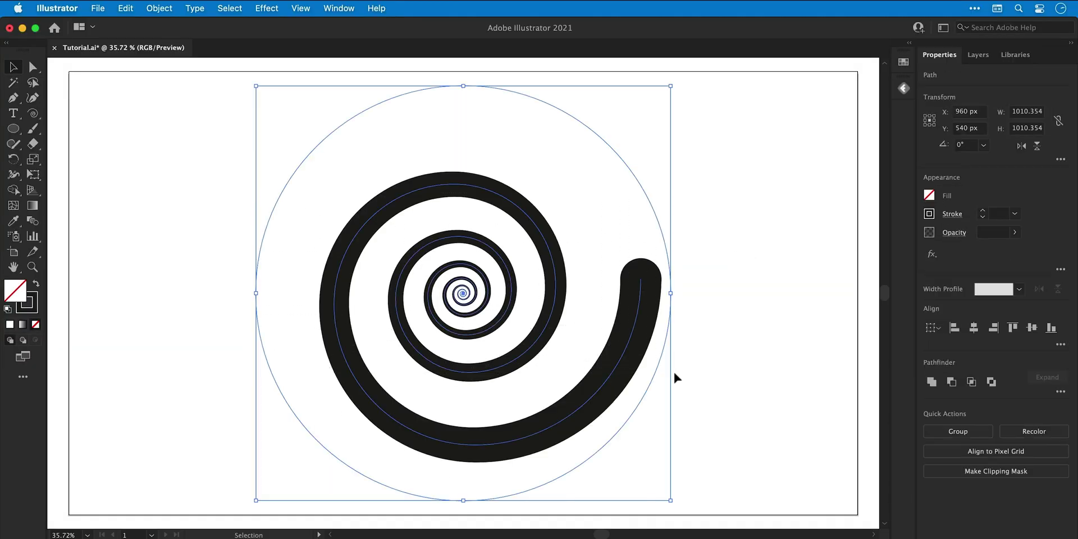
{"action": "right_click", "coordinate": [627, 348]}
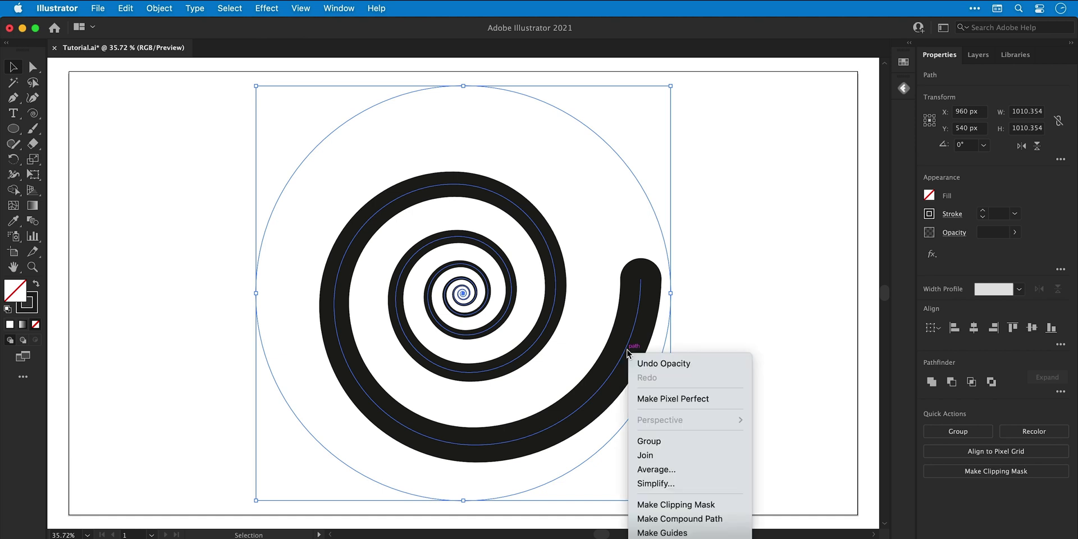
{"action": "left_click", "coordinate": [706, 441]}
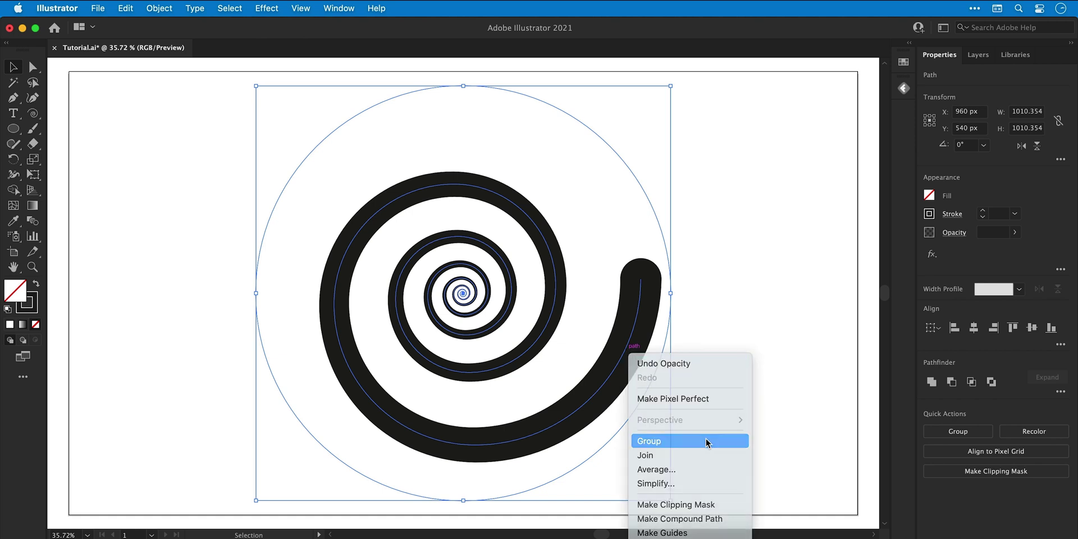
{"action": "key", "text": "r"}
{"action": "mouse_move", "coordinate": [704, 436]}
{"action": "left_mouse_down"}
{"action": "mouse_move", "coordinate": [534, 474]}
{"action": "mouse_move", "coordinate": [234, 320]}
{"action": "mouse_move", "coordinate": [521, 145]}
{"action": "mouse_move", "coordinate": [620, 422]}
{"action": "mouse_move", "coordinate": [251, 337]}
{"action": "mouse_move", "coordinate": [497, 112]}
{"action": "mouse_move", "coordinate": [655, 483]}
{"action": "mouse_move", "coordinate": [214, 308]}
{"action": "mouse_move", "coordinate": [641, 142]}
{"action": "mouse_move", "coordinate": [708, 427]}
{"action": "left_mouse_up"}
- Rotate the spiral group about its centre, about 2.4°, turning the round outer end upward
{"action": "key", "text": "v"}
{"action": "left_click", "coordinate": [708, 427]}
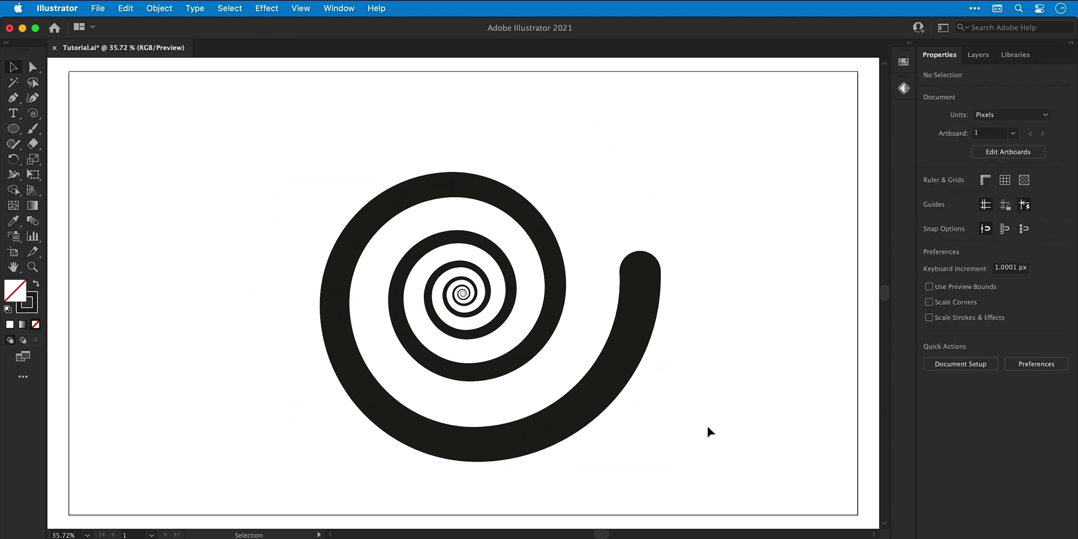
{"action": "left_click", "coordinate": [365, 394]}
{"action": "key", "text": "r"}
{"action": "left_click_drag", "start_coordinate": [275, 318], "coordinate": [257, 468]}
{"action": "key", "text": "super+0"}
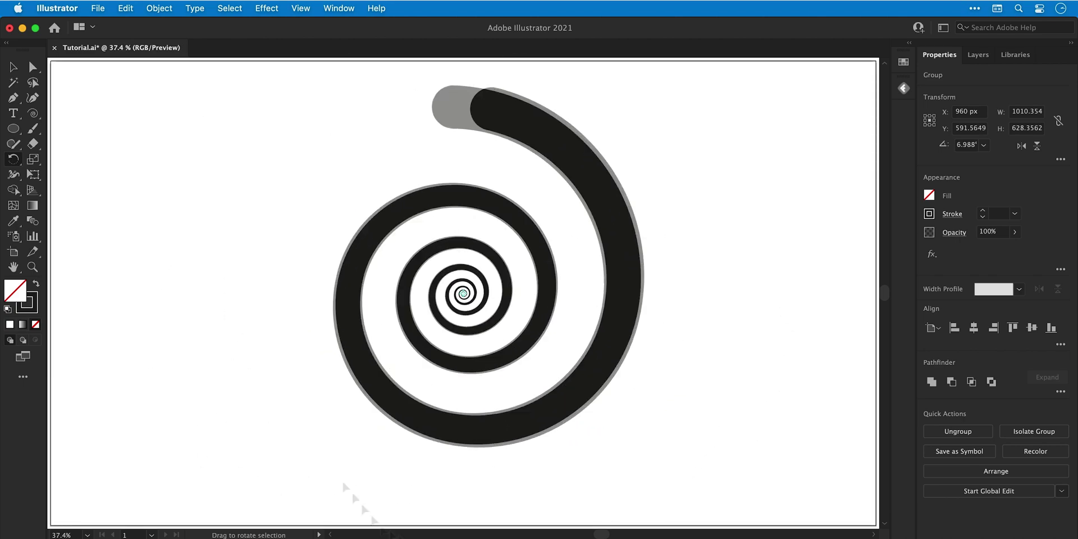